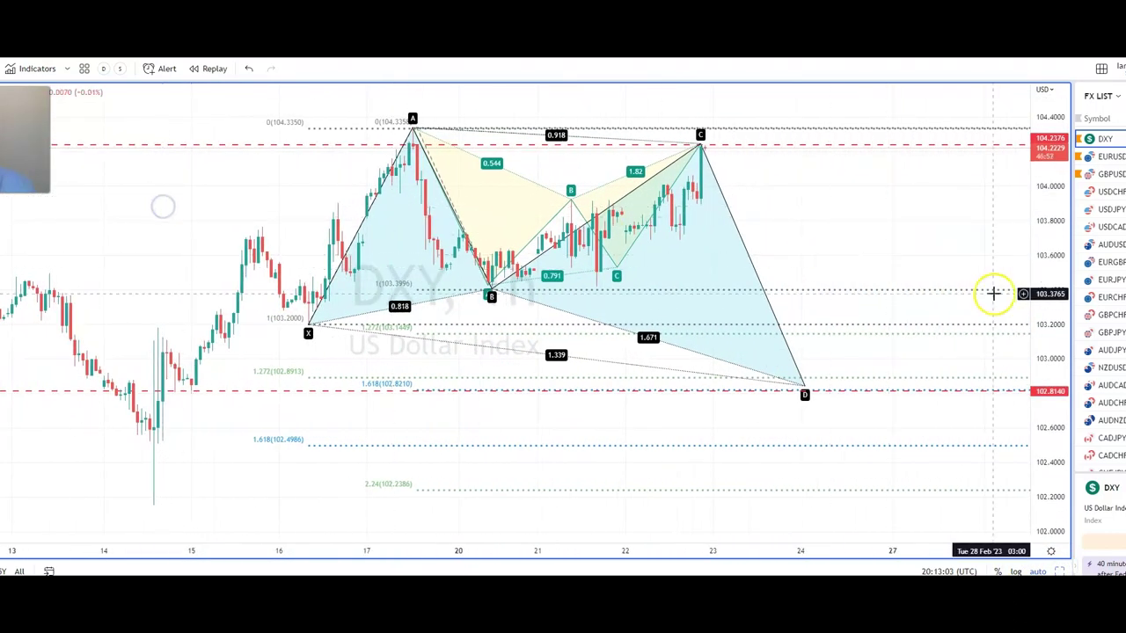
# Step: Stretch the DXY price scale and select the larger X-A-B-C-D harmonic pattern
pyautogui.moveTo(1050, 294); pyautogui.dragTo(854, 260)
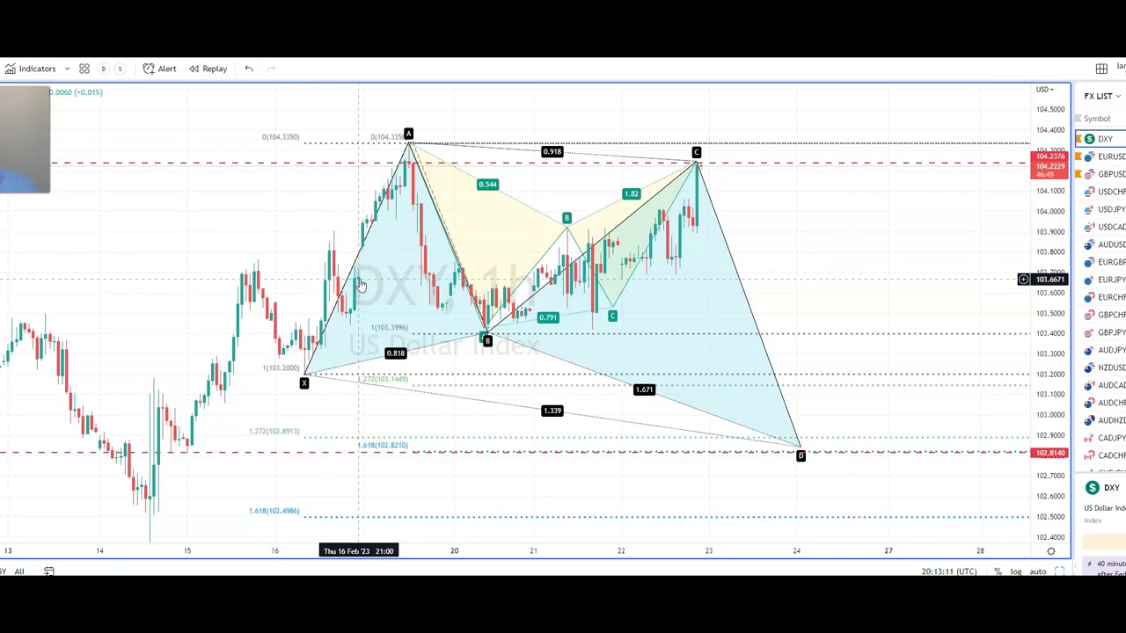
pyautogui.click(445, 176)
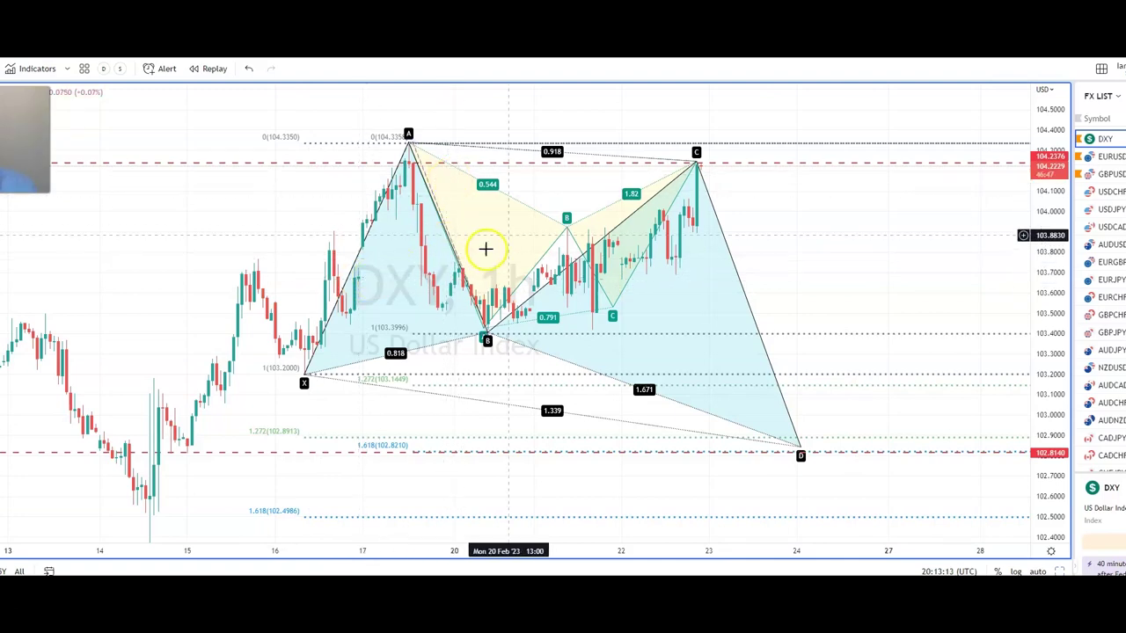
pyautogui.click(623, 206)
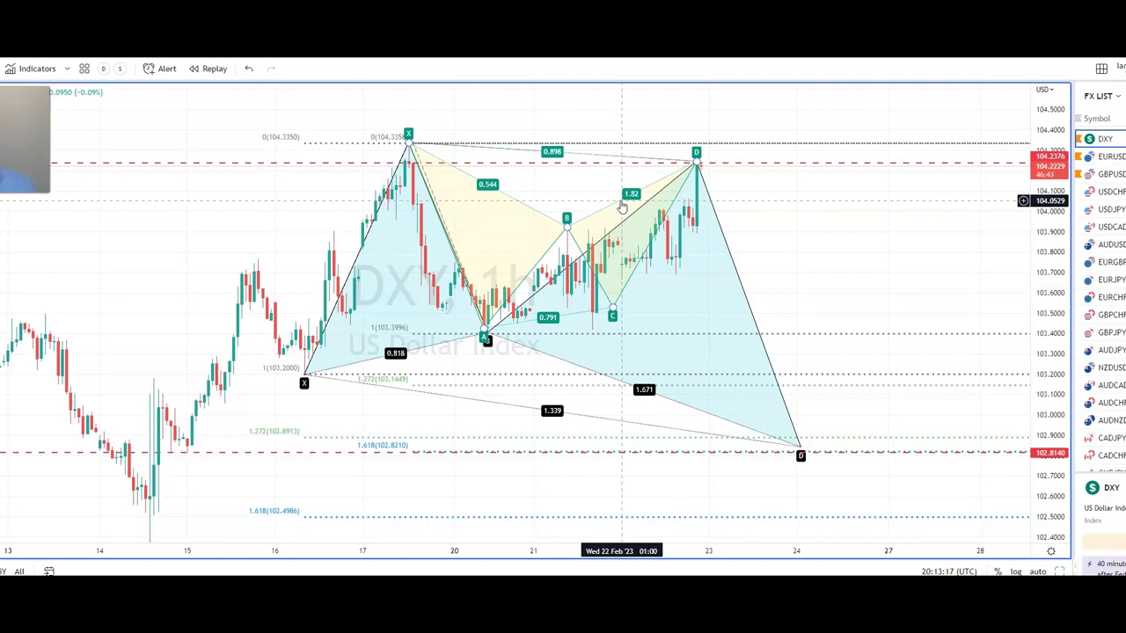
pyautogui.click(439, 168)
pyautogui.click(560, 167)
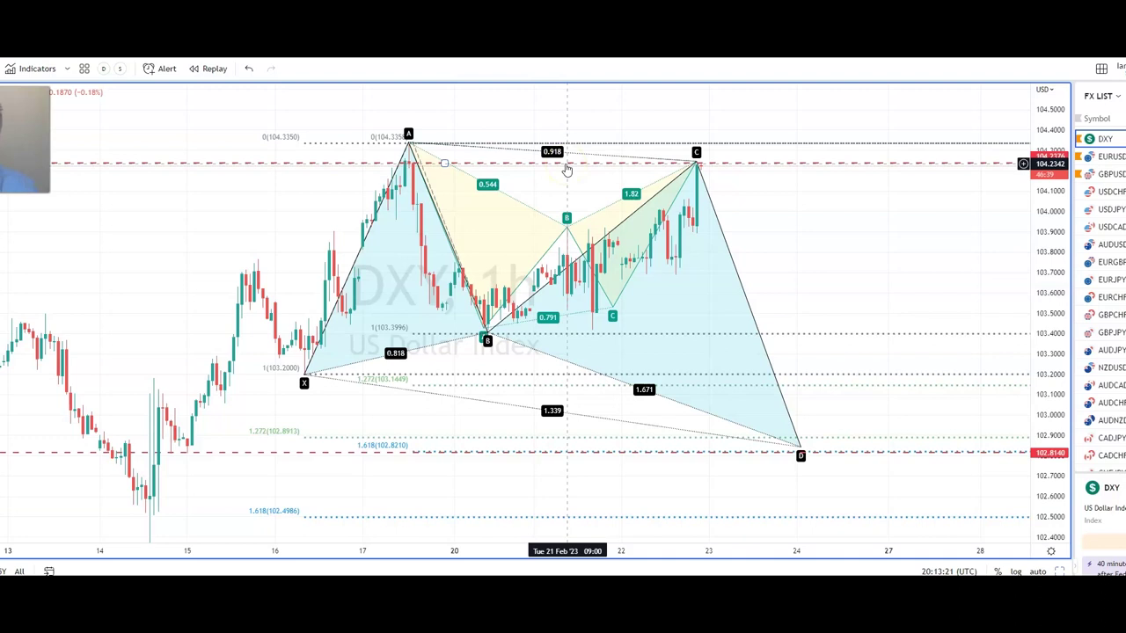
pyautogui.click(410, 133)
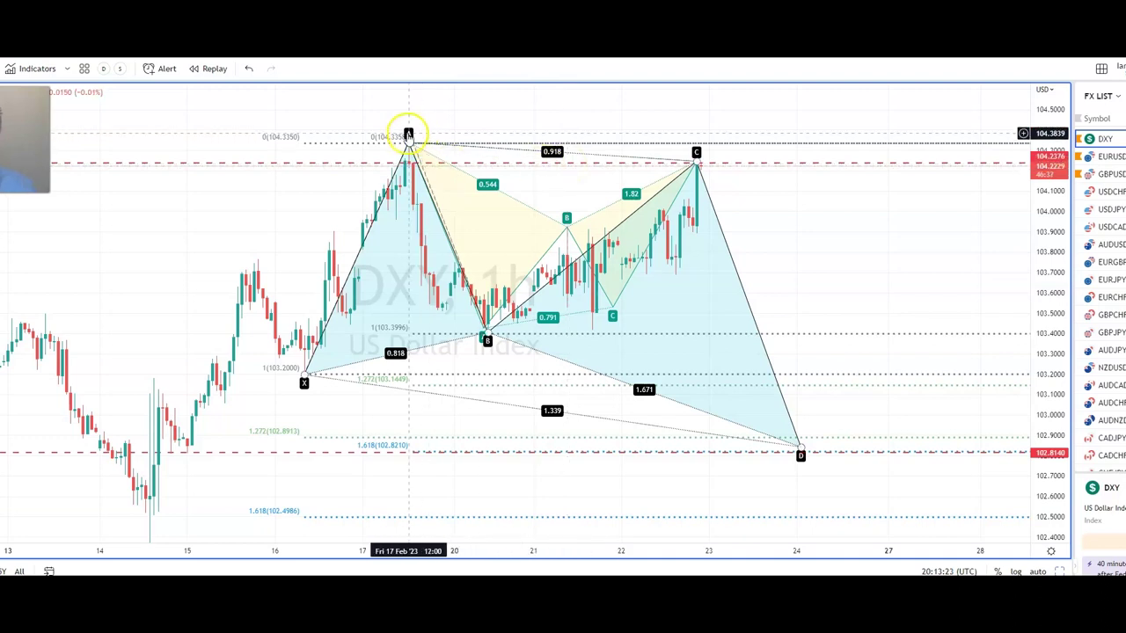
pyautogui.click(469, 301)
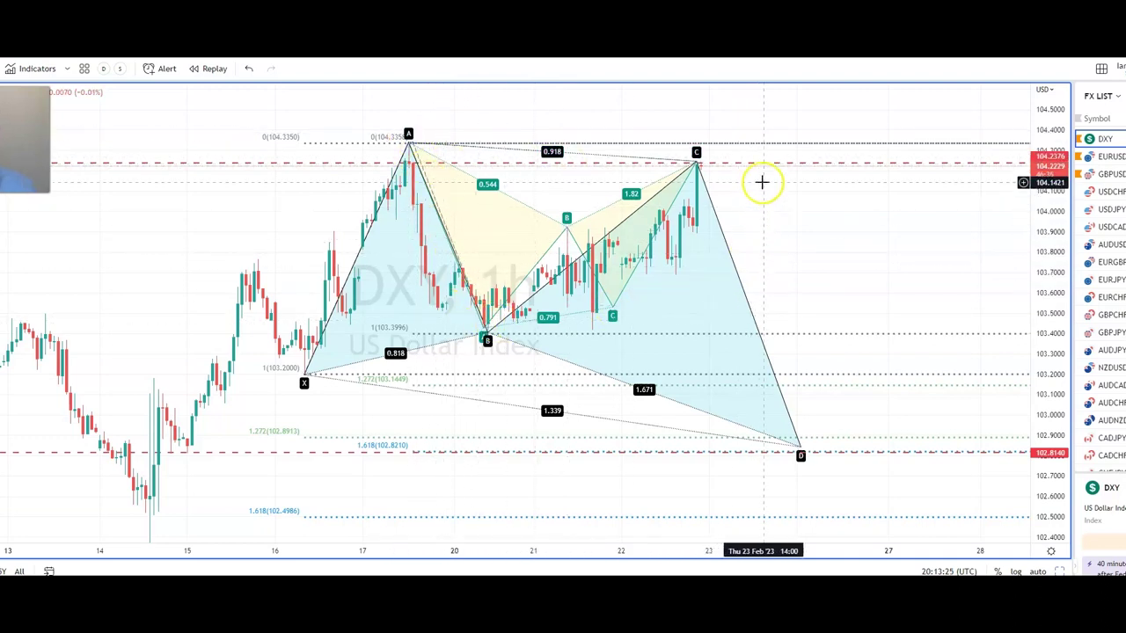
# Step: Inspect the harmonic pattern's points and ratios on the DXY chart
pyautogui.scroll(2, 761, 182)
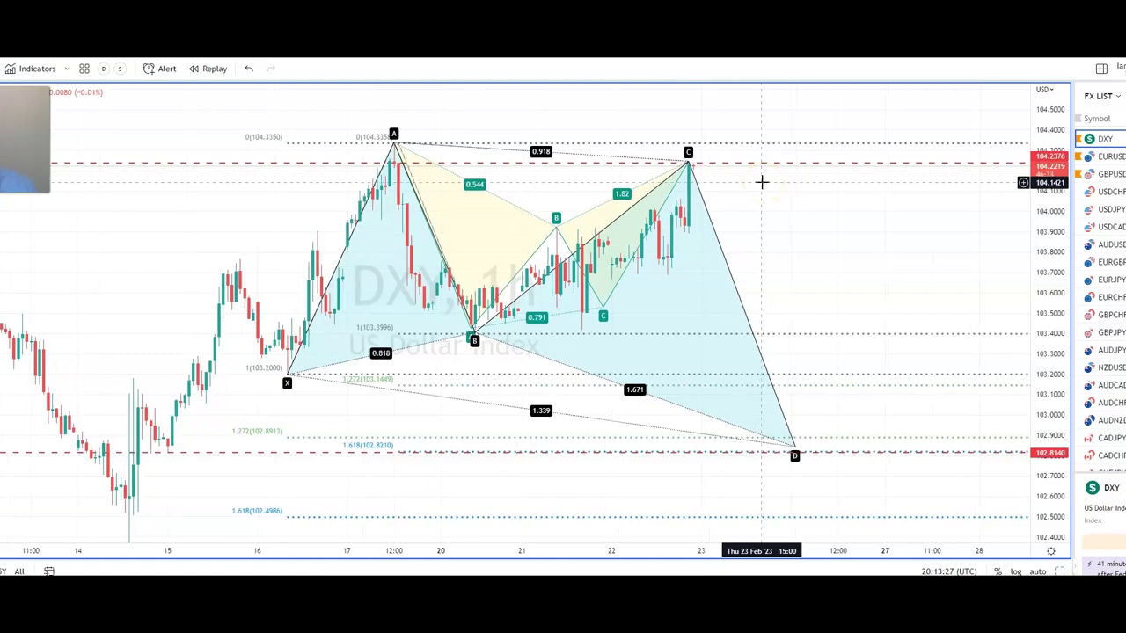
pyautogui.click(754, 199)
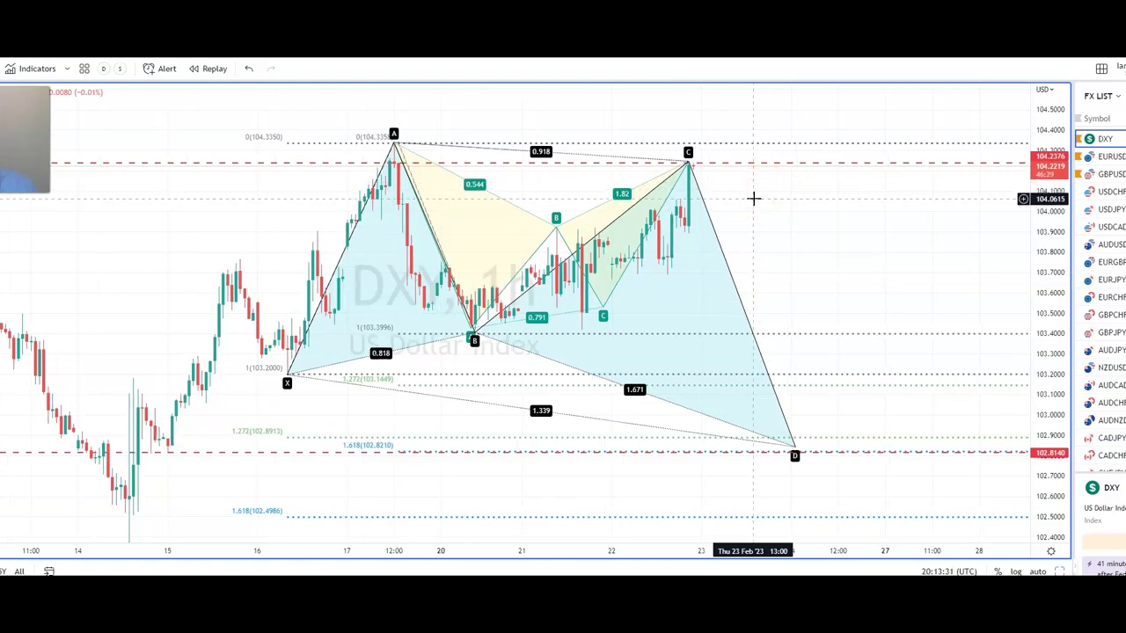
pyautogui.click(743, 173)
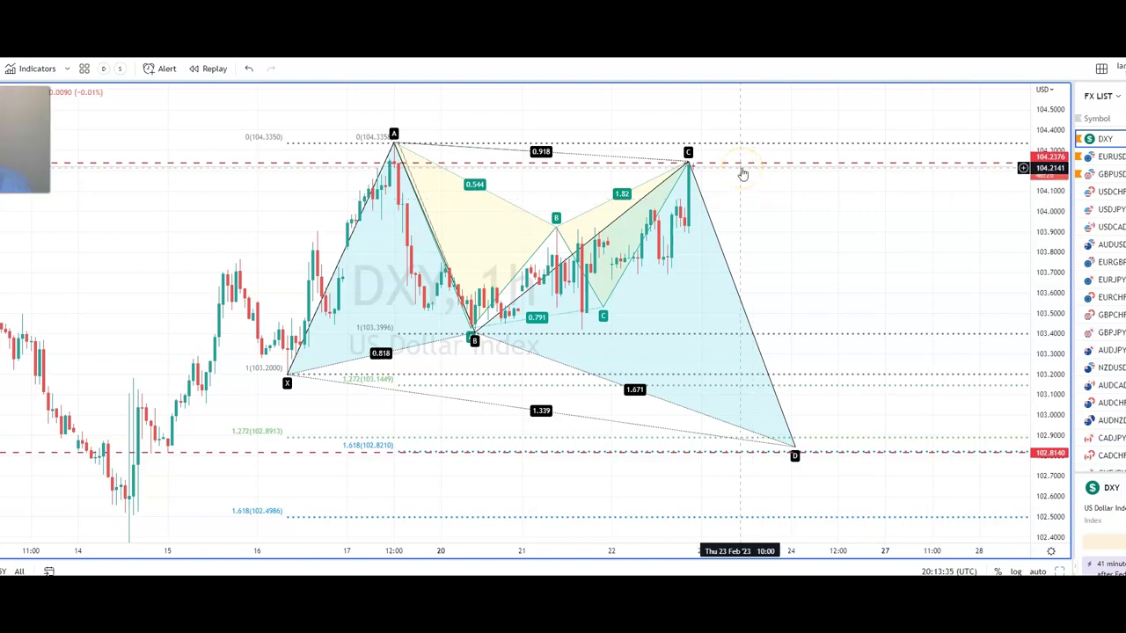
pyautogui.click(736, 146)
pyautogui.click(671, 131)
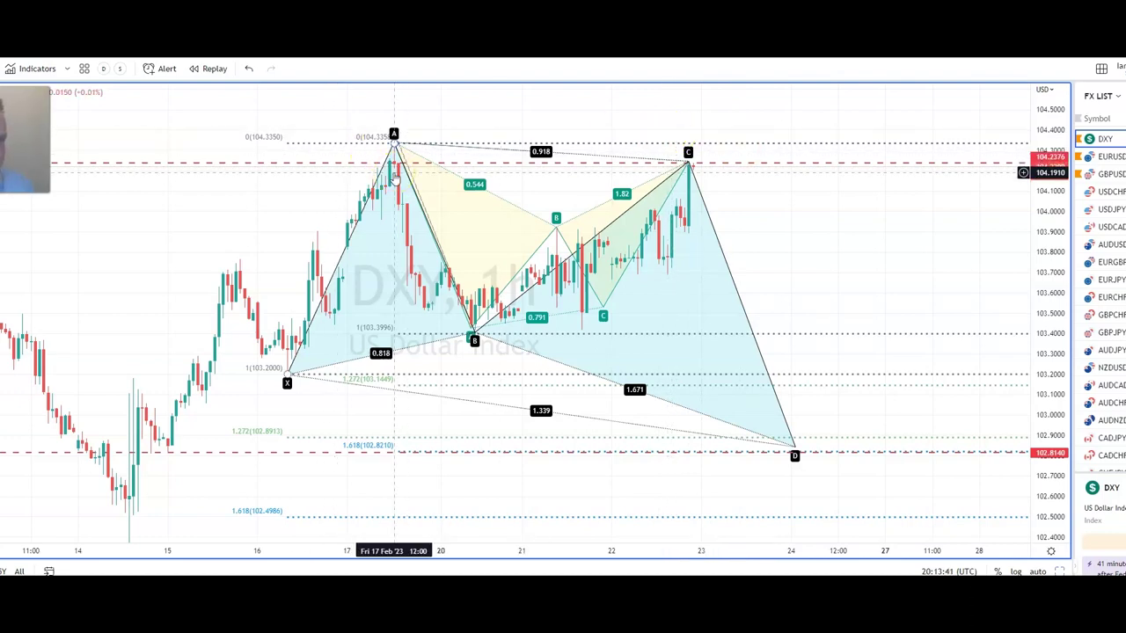
pyautogui.click(684, 150)
pyautogui.click(702, 129)
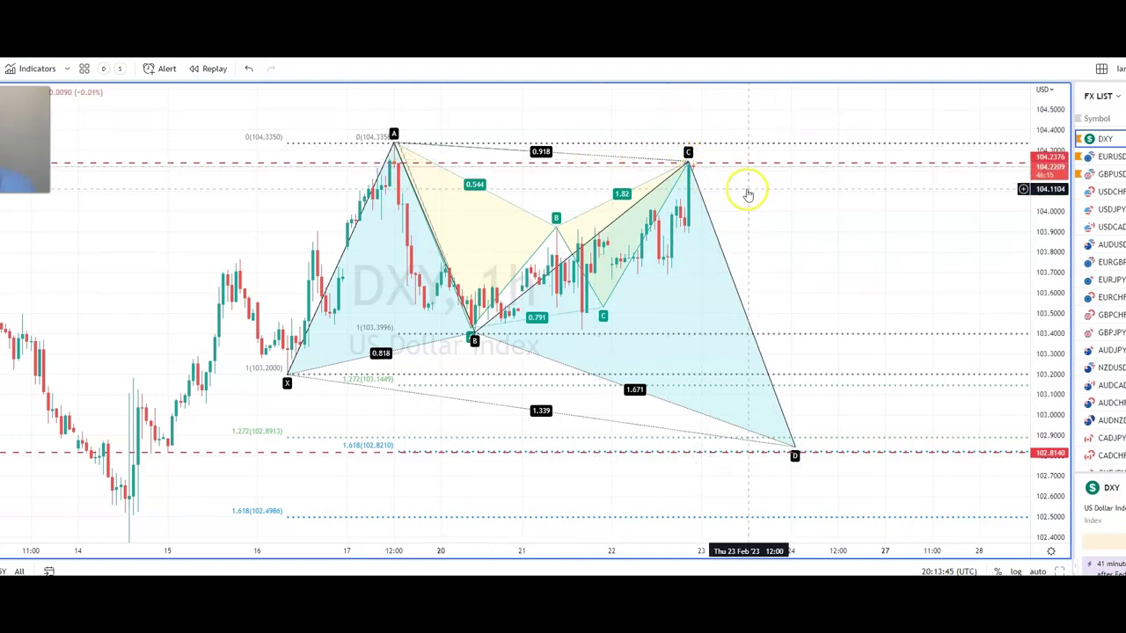
# Step: Check the yellow harmonic pattern once more, then switch the chart to EURUSD
pyautogui.click(607, 201)
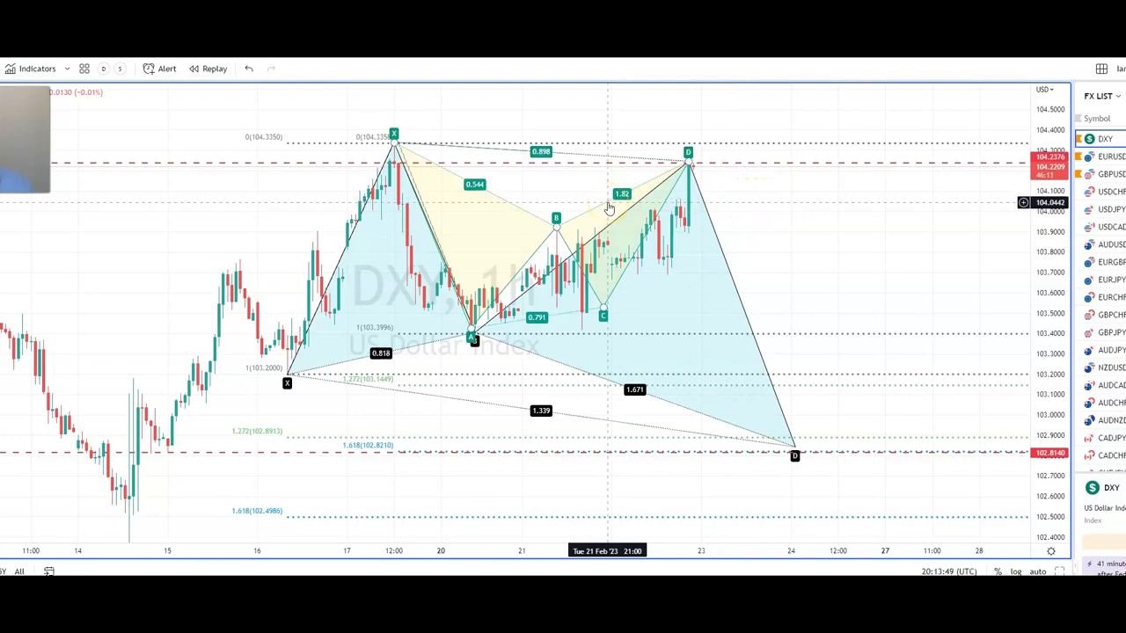
pyautogui.click(731, 140)
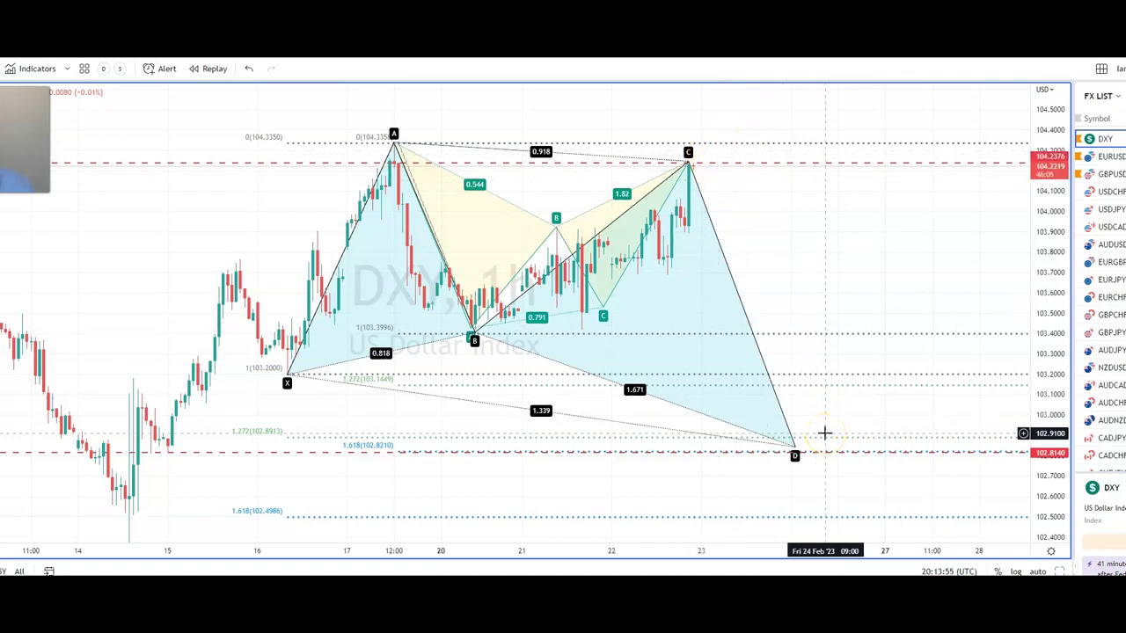
pyautogui.moveTo(827, 432); pyautogui.dragTo(940, 462)
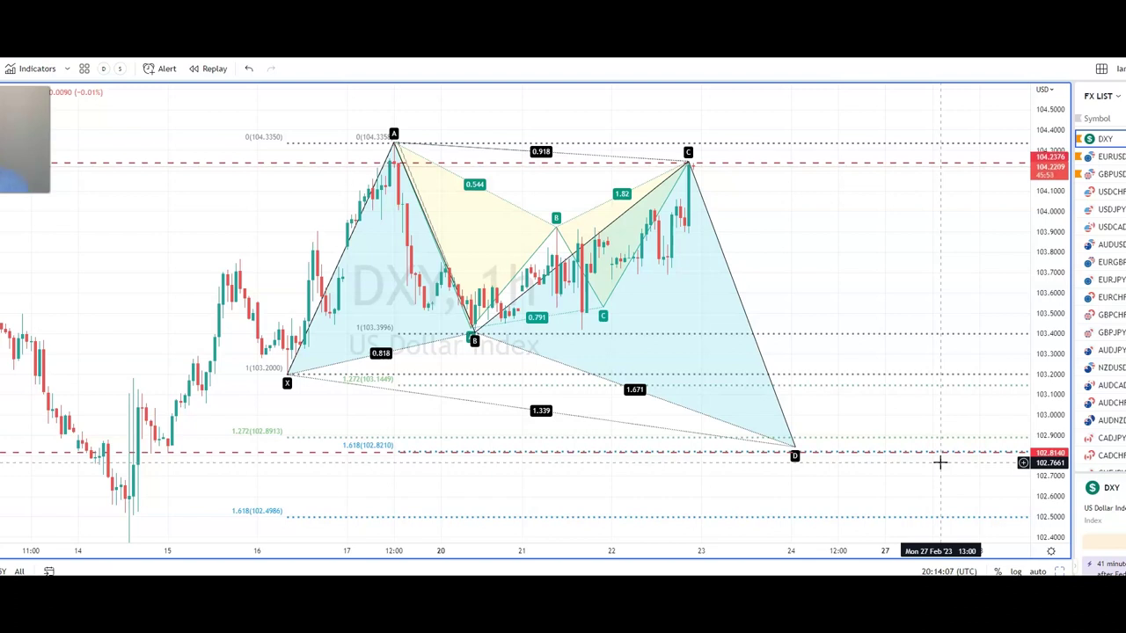
pyautogui.click(1112, 156)
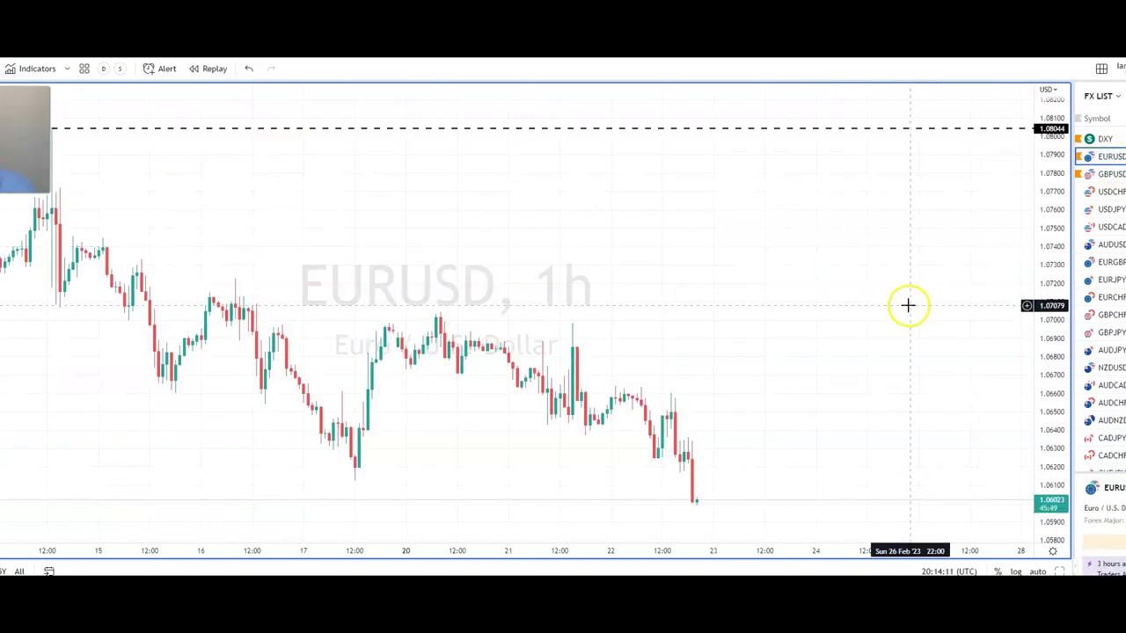
# Step: Restore the six-chart EURUSD layout and make the weekly pane active
pyautogui.click(1060, 570)
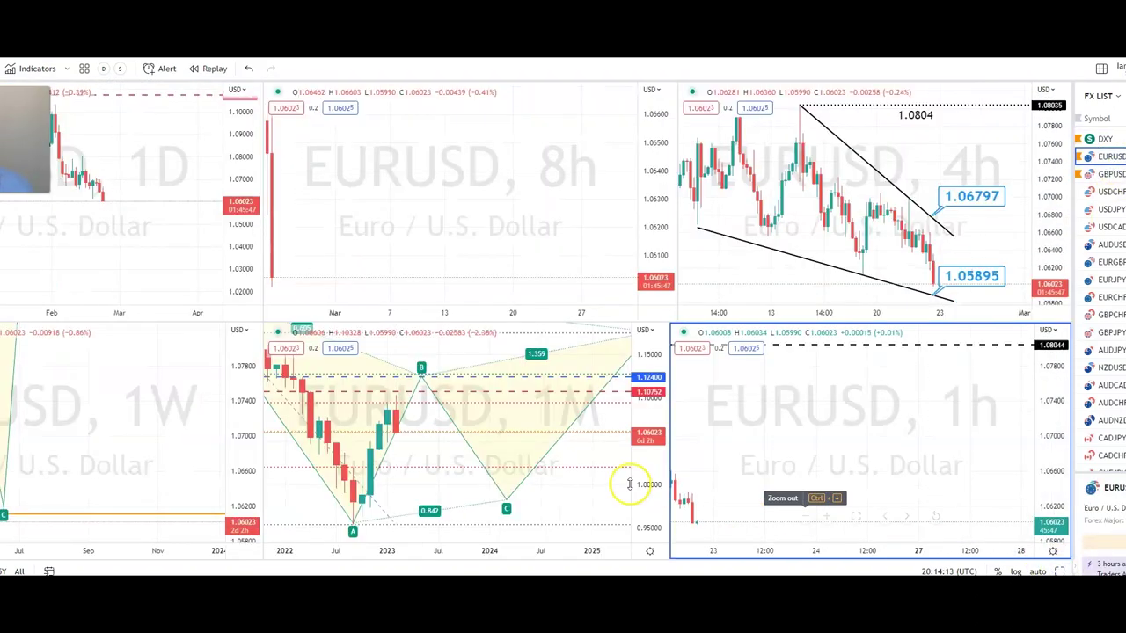
pyautogui.click(51, 413)
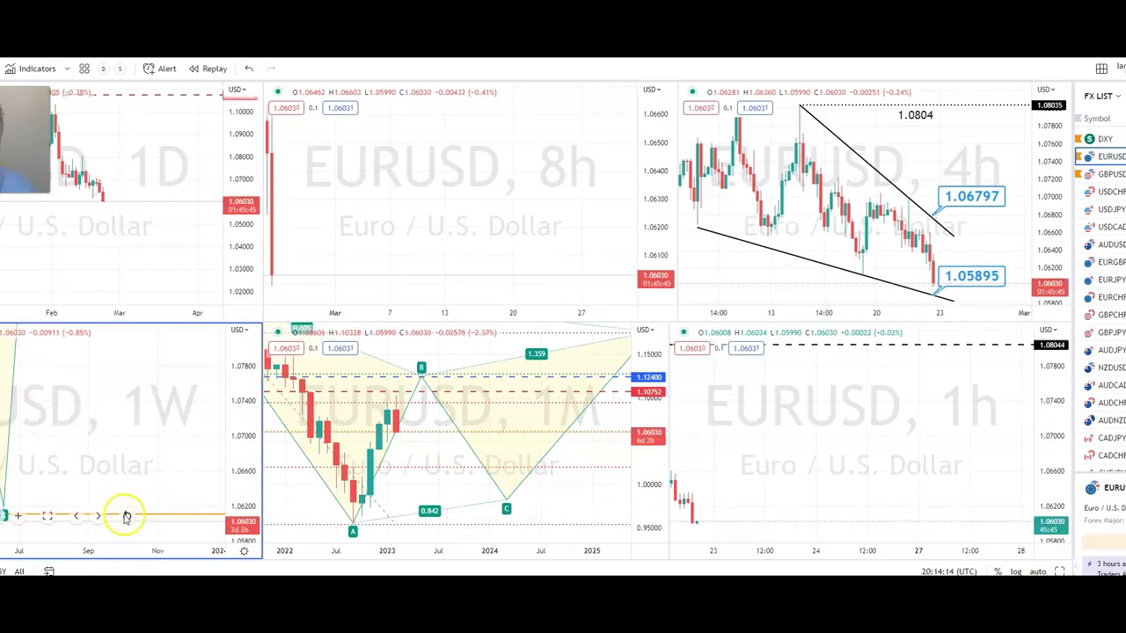
pyautogui.click(126, 515)
pyautogui.click(529, 527)
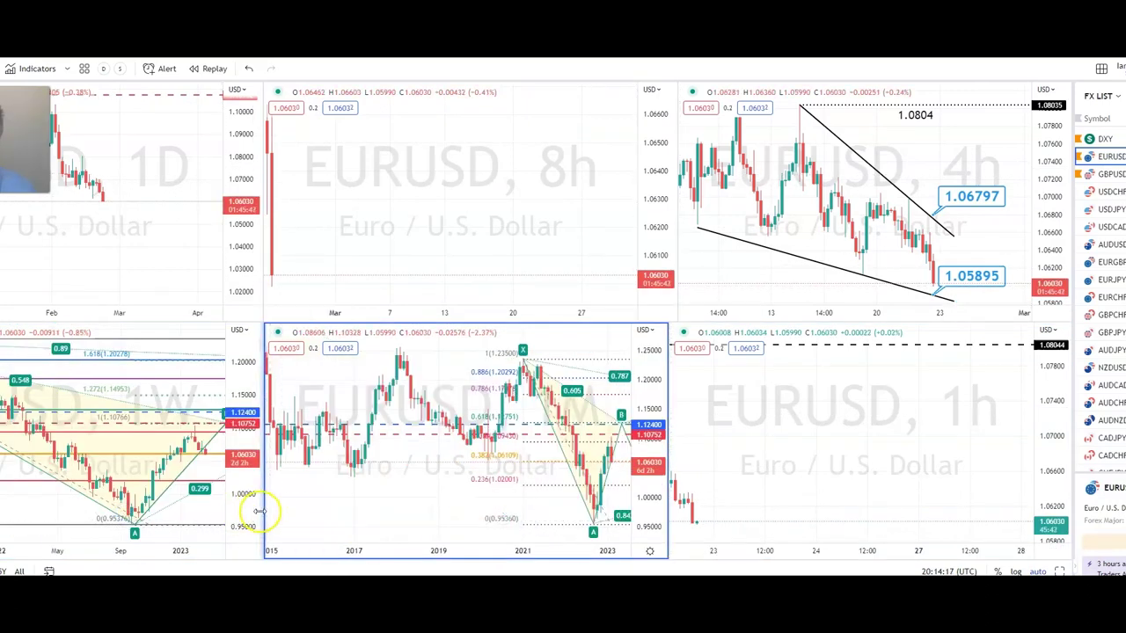
pyautogui.click(199, 473)
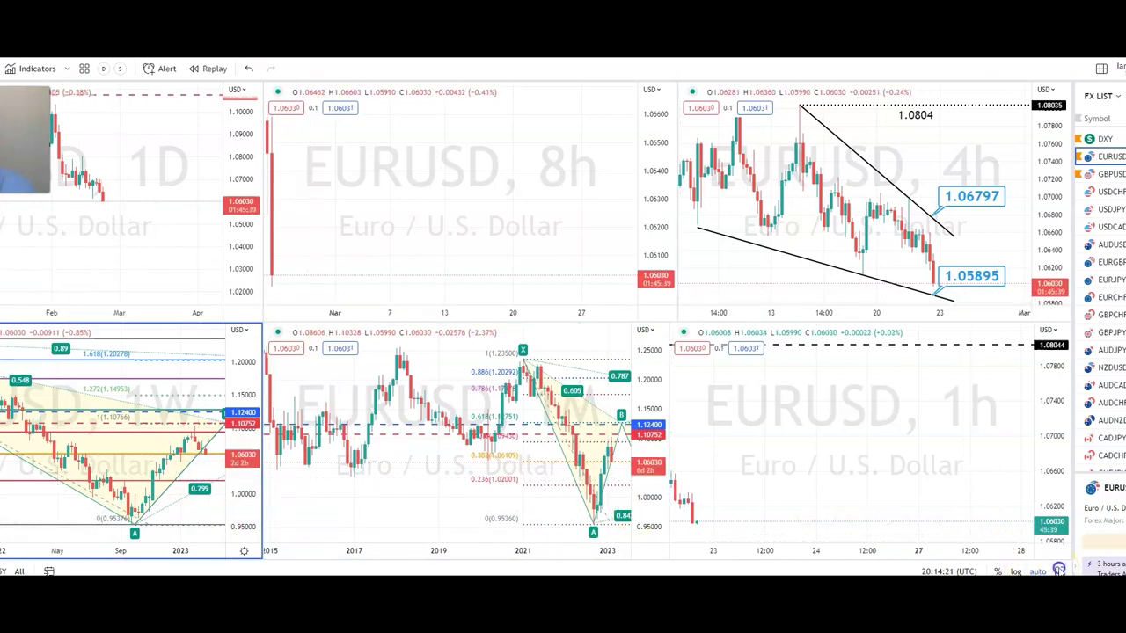
# Step: Enlarge the weekly chart to reveal points C and D, then make the 4h pane active
pyautogui.hotkey('alt', 'Return')
pyautogui.scroll(2, 757, 478)
pyautogui.moveTo(757, 478); pyautogui.dragTo(443, 478)
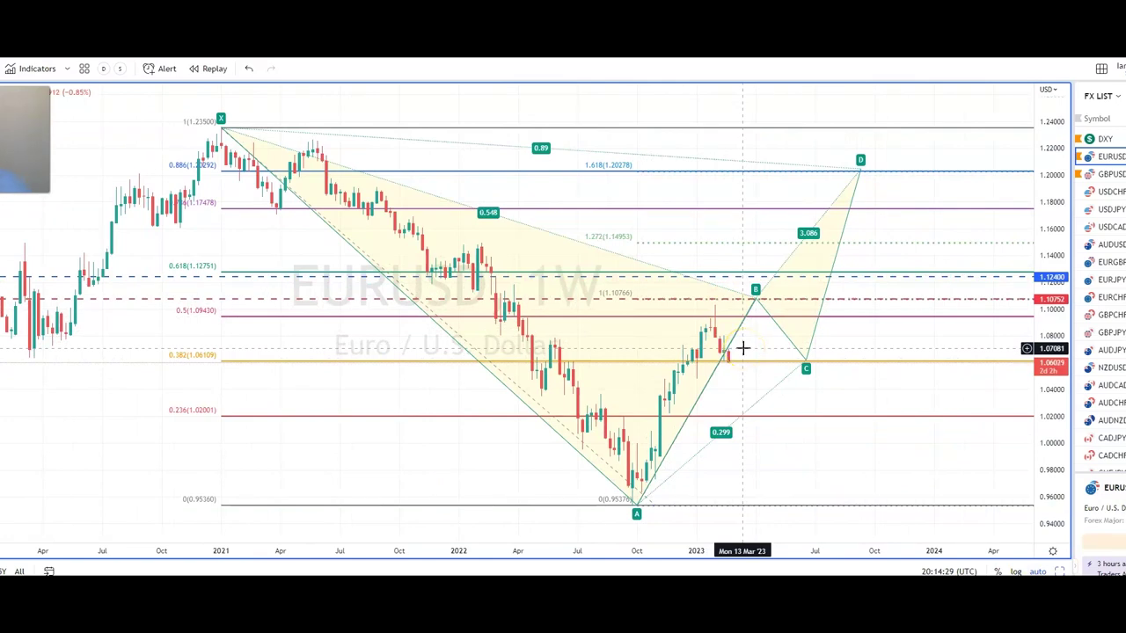
pyautogui.click(1060, 571)
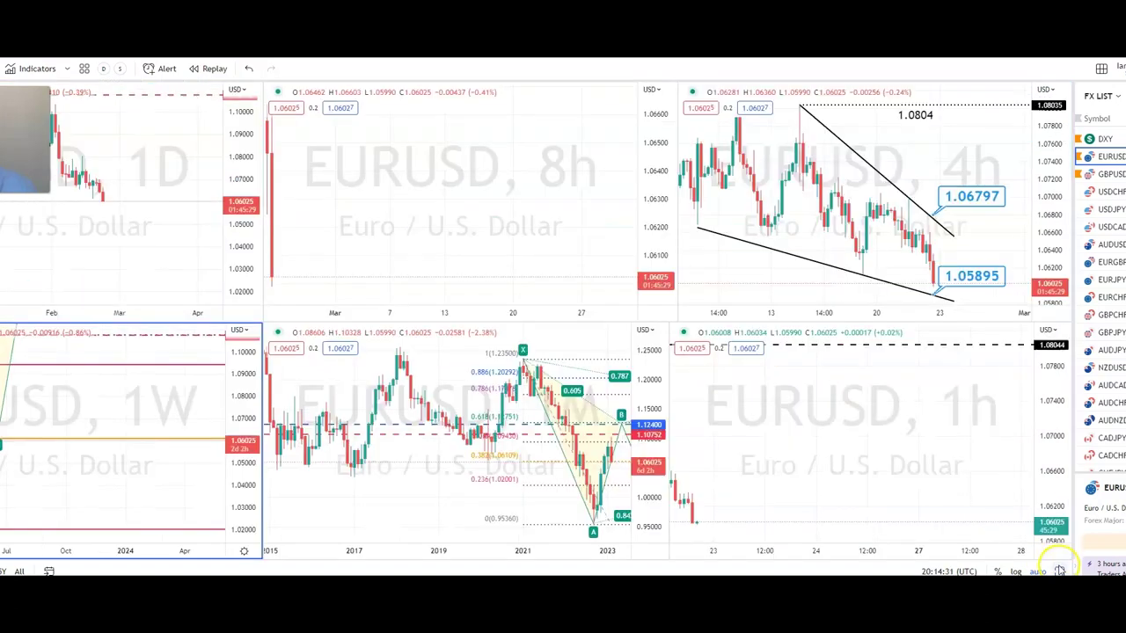
pyautogui.click(520, 271)
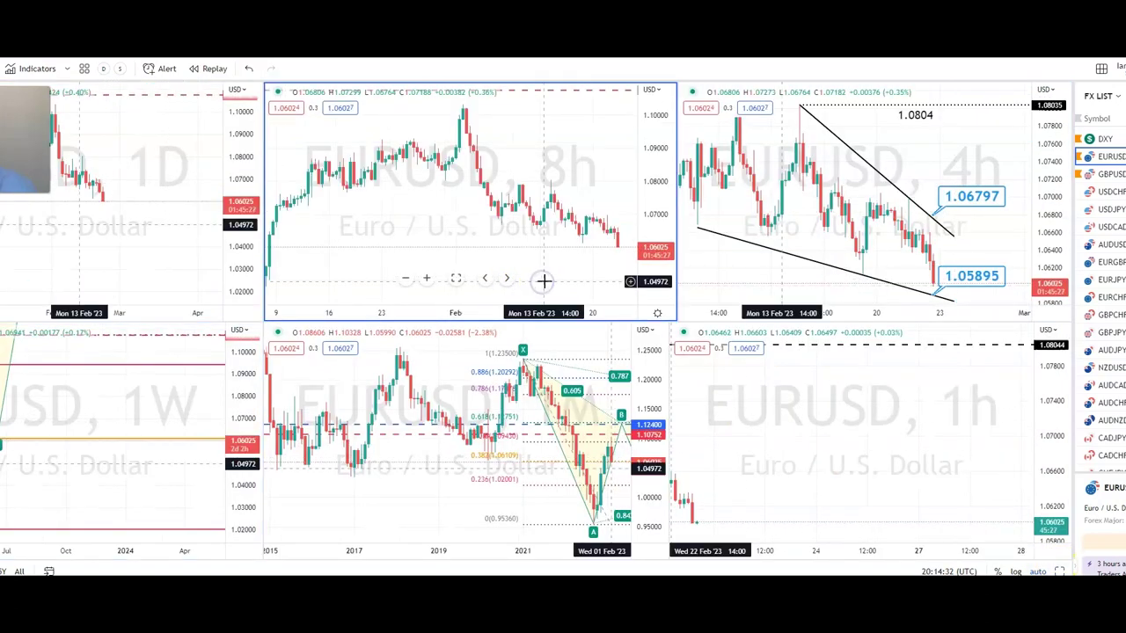
pyautogui.click(976, 148)
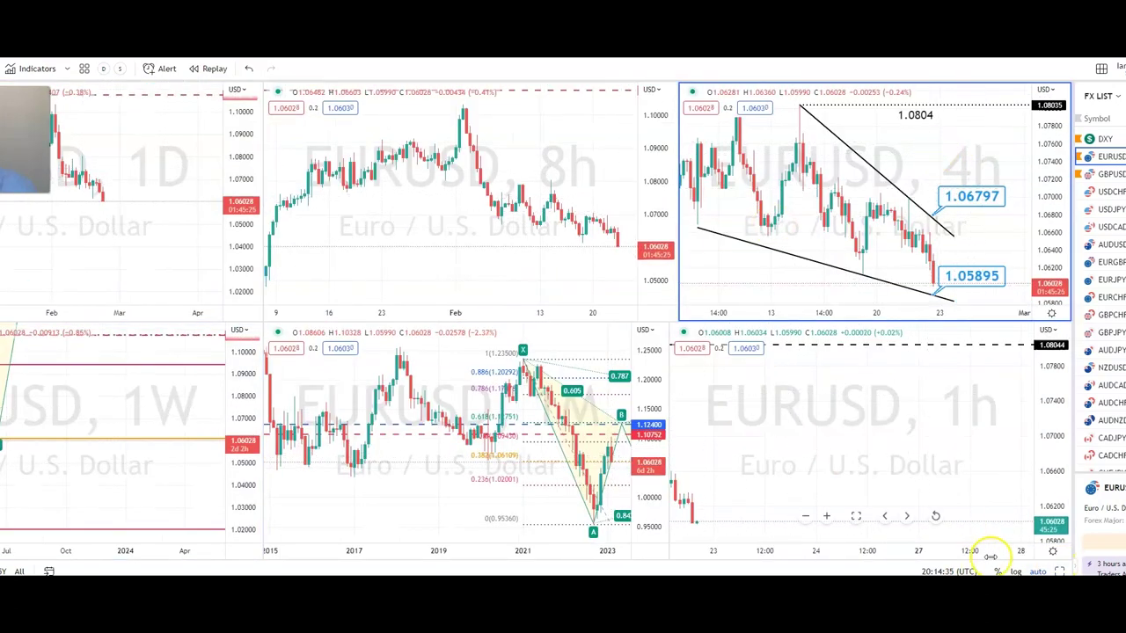
# Step: Show the 4h chart full size, pan for right-side space, and centre the wedge
pyautogui.click(1058, 571)
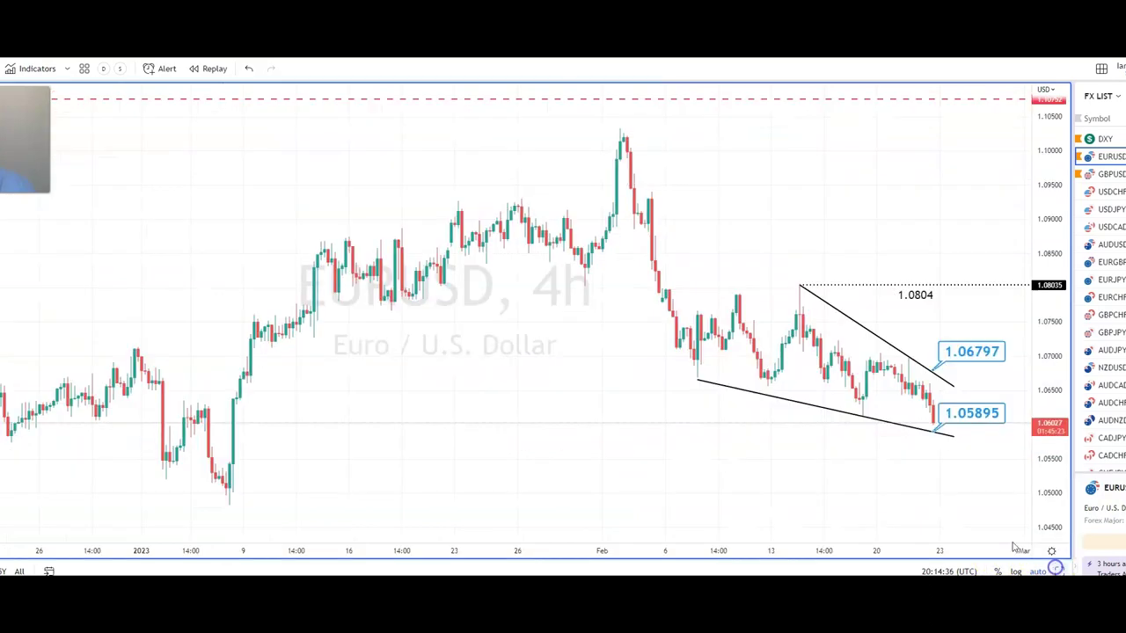
pyautogui.scroll(2, 797, 472)
pyautogui.moveTo(729, 237); pyautogui.dragTo(462, 184)
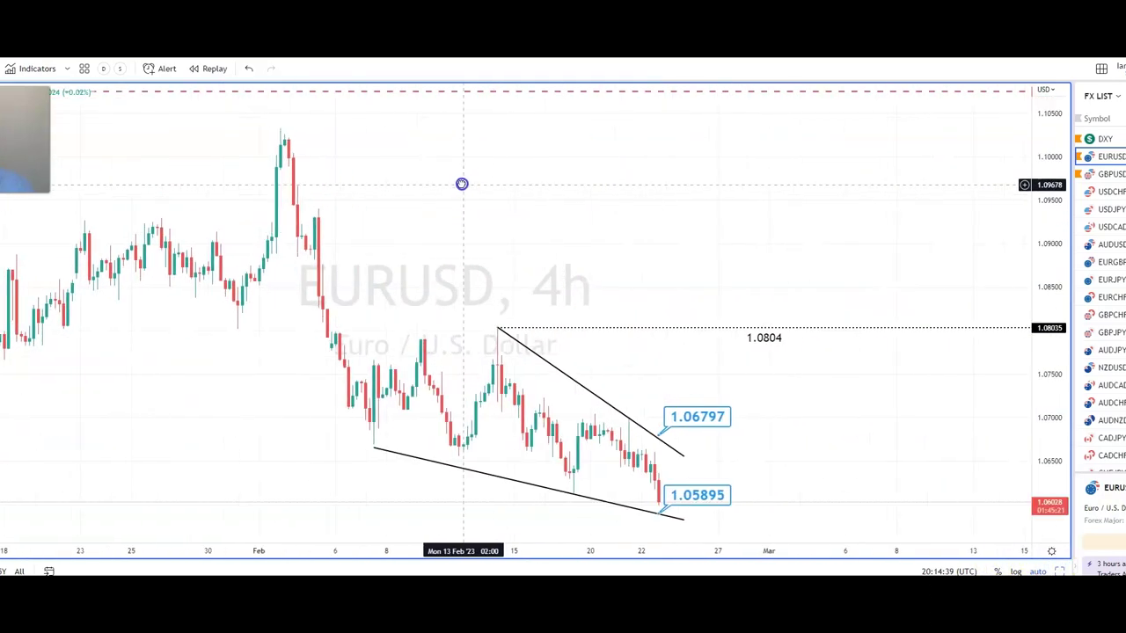
pyautogui.moveTo(1041, 296); pyautogui.dragTo(1043, 337)
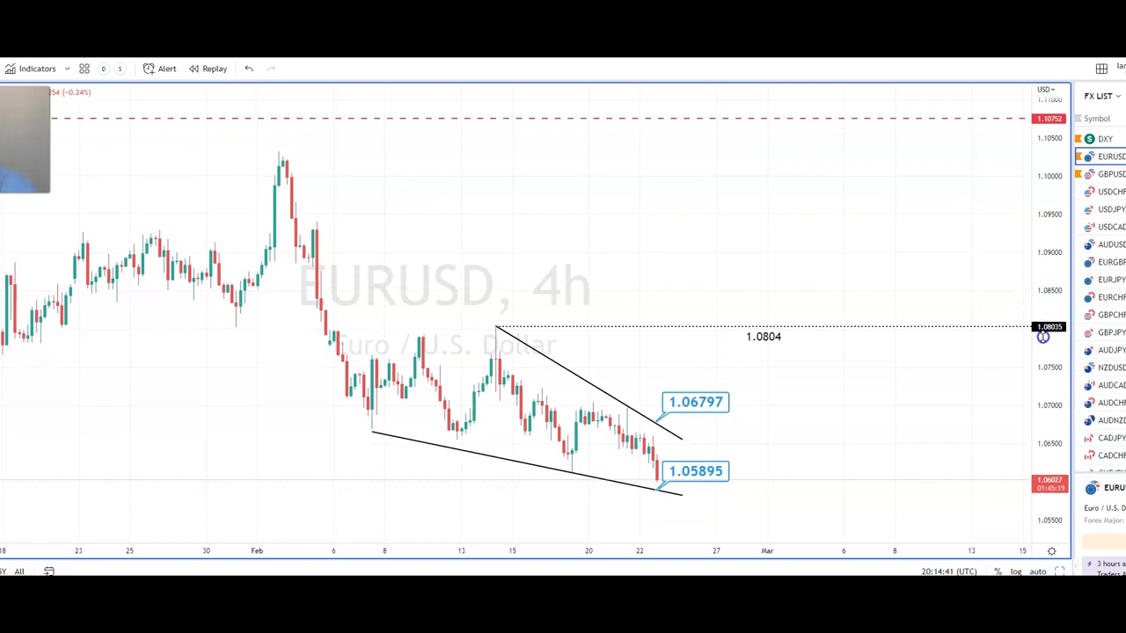
pyautogui.moveTo(607, 294); pyautogui.dragTo(593, 221)
# Step: Check the 1.0804 level and lower wedge trendline, then start head-and-shoulders at the February high
pyautogui.click(372, 358)
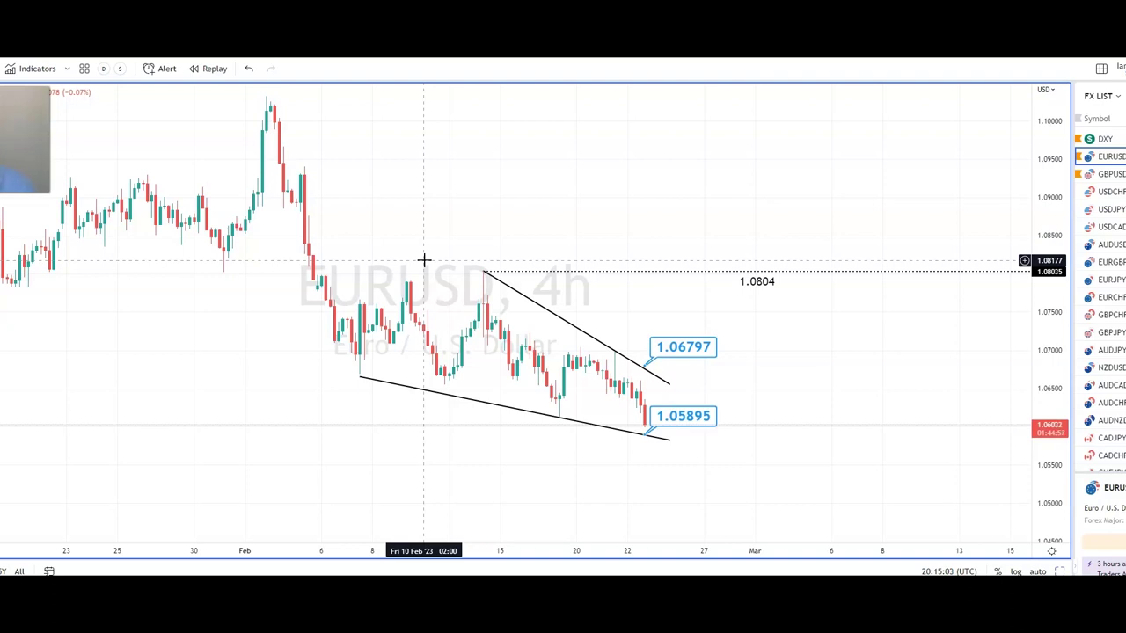
pyautogui.click(625, 343)
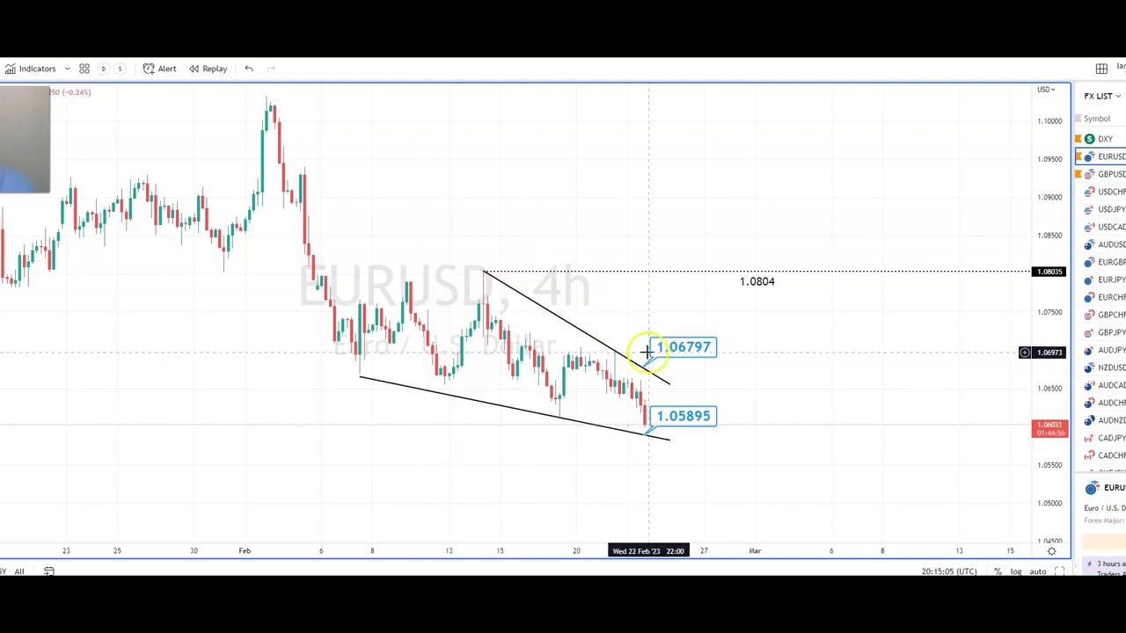
pyautogui.click(657, 276)
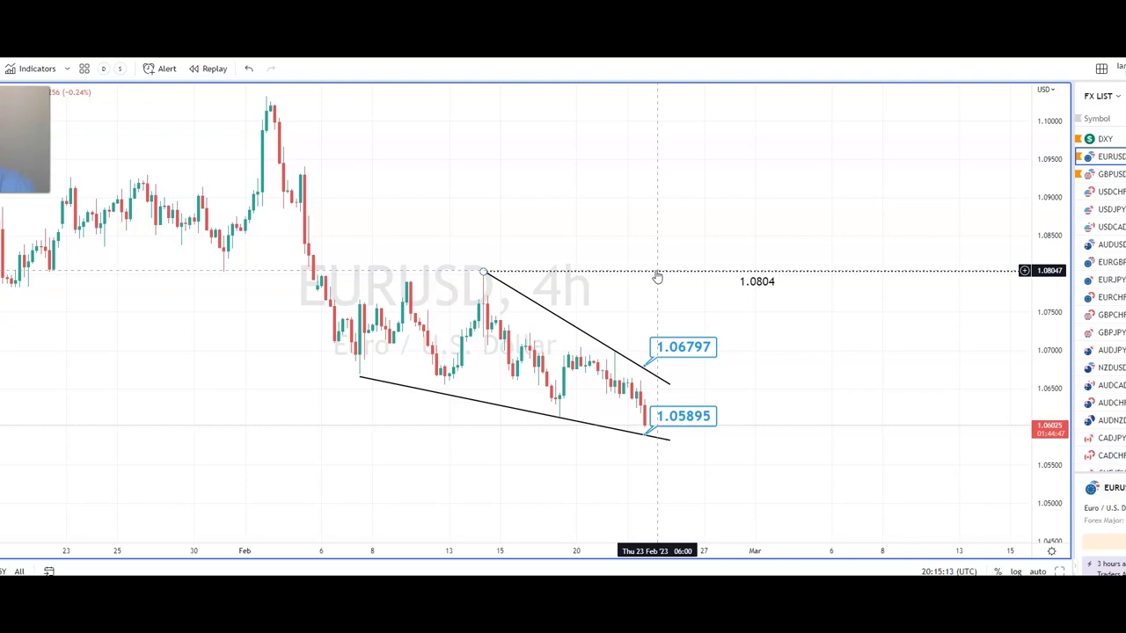
pyautogui.click(658, 422)
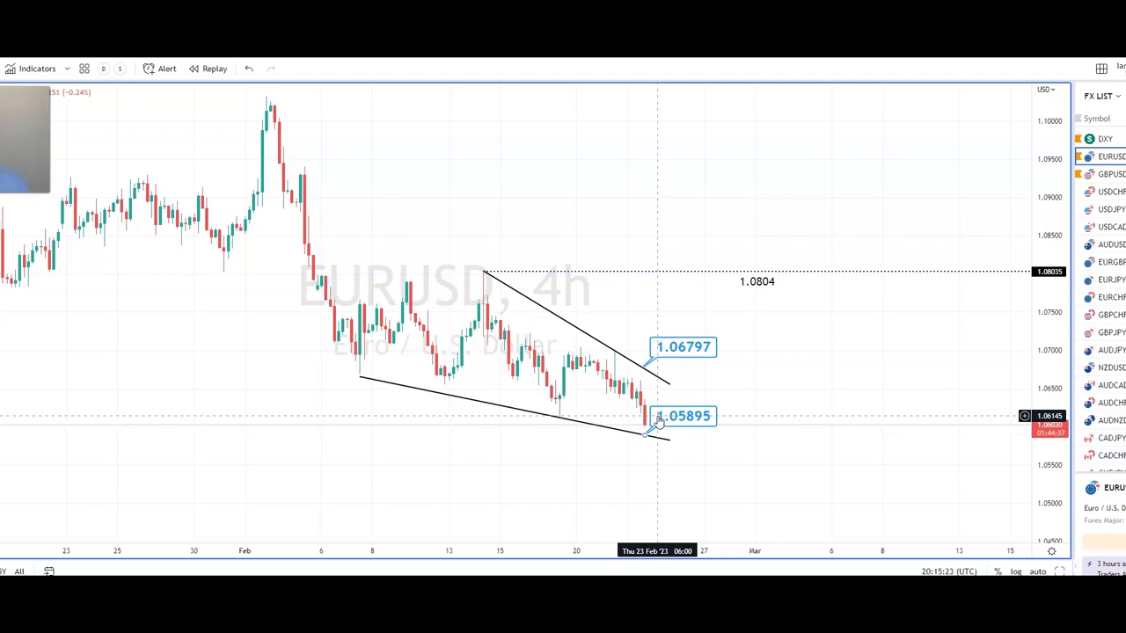
pyautogui.click(653, 439)
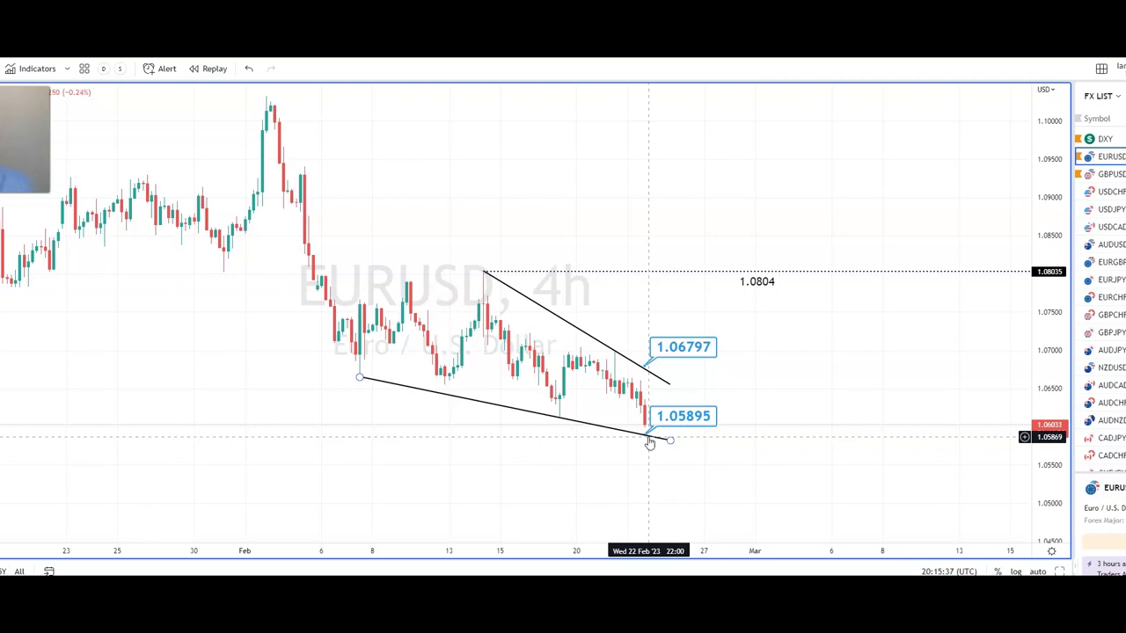
pyautogui.click(627, 438)
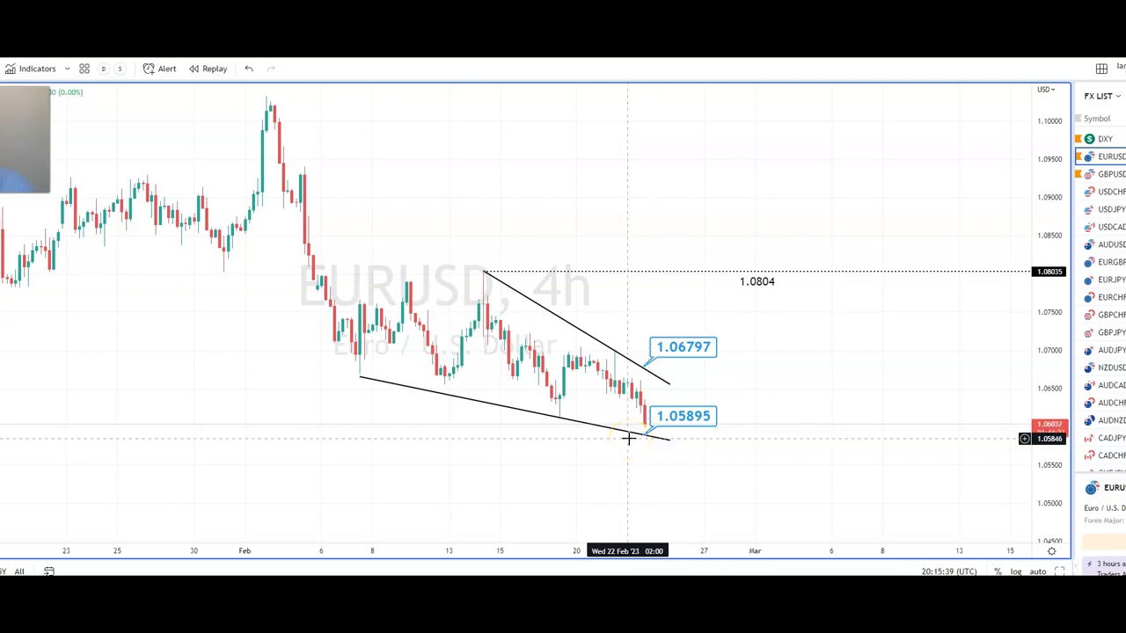
pyautogui.click(747, 154)
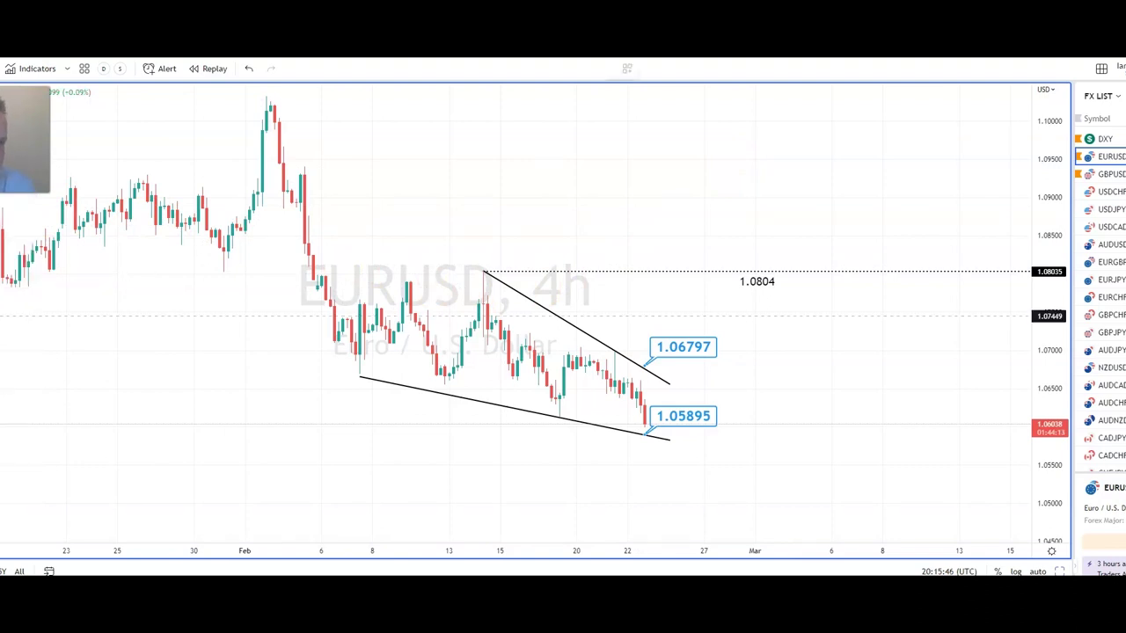
pyautogui.click(266, 111)
# Step: Complete head-and-shoulders: head at wedge low, 1.0804 neckline, early-March right shoulder; then open GBPUSD
pyautogui.click(356, 376)
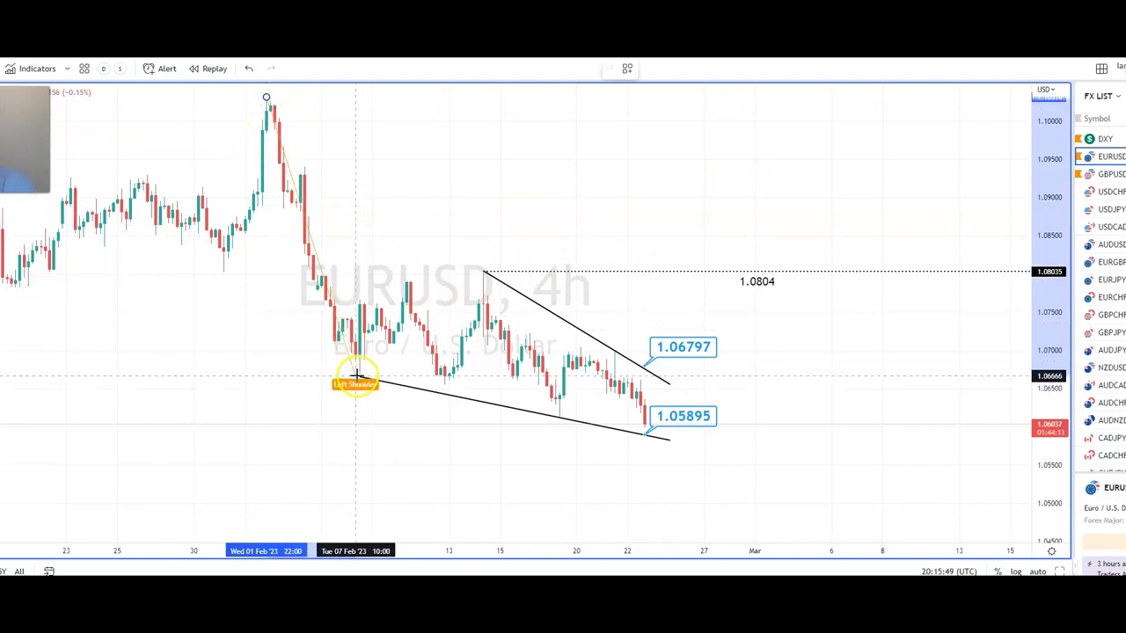
pyautogui.click(485, 271)
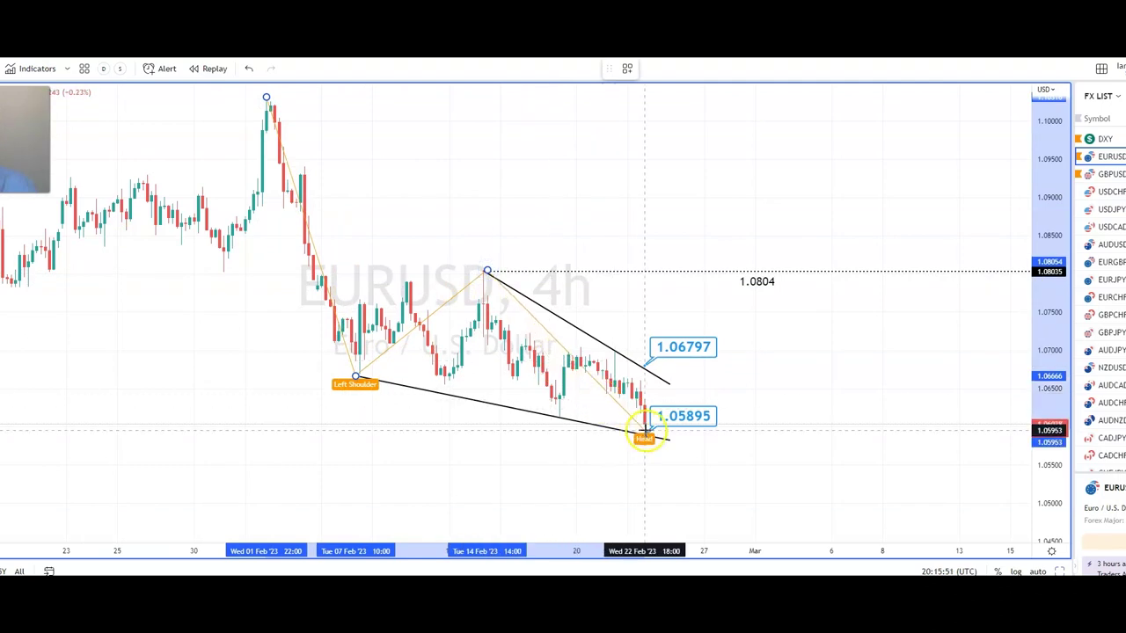
pyautogui.click(645, 431)
pyautogui.click(722, 270)
pyautogui.click(831, 375)
pyautogui.click(960, 161)
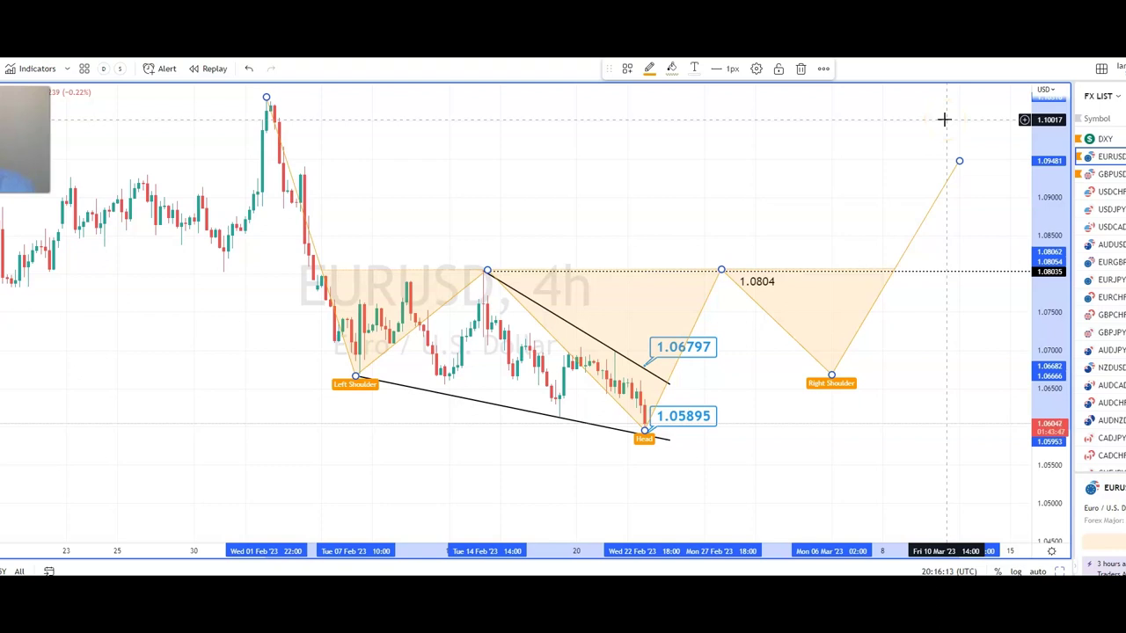
pyautogui.click(1110, 175)
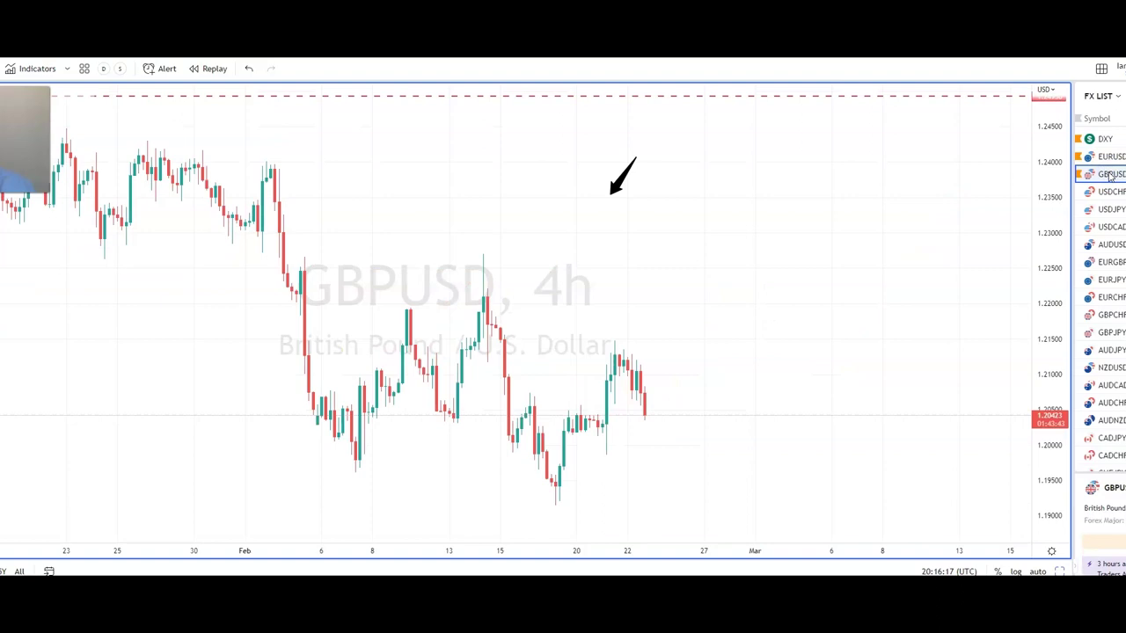